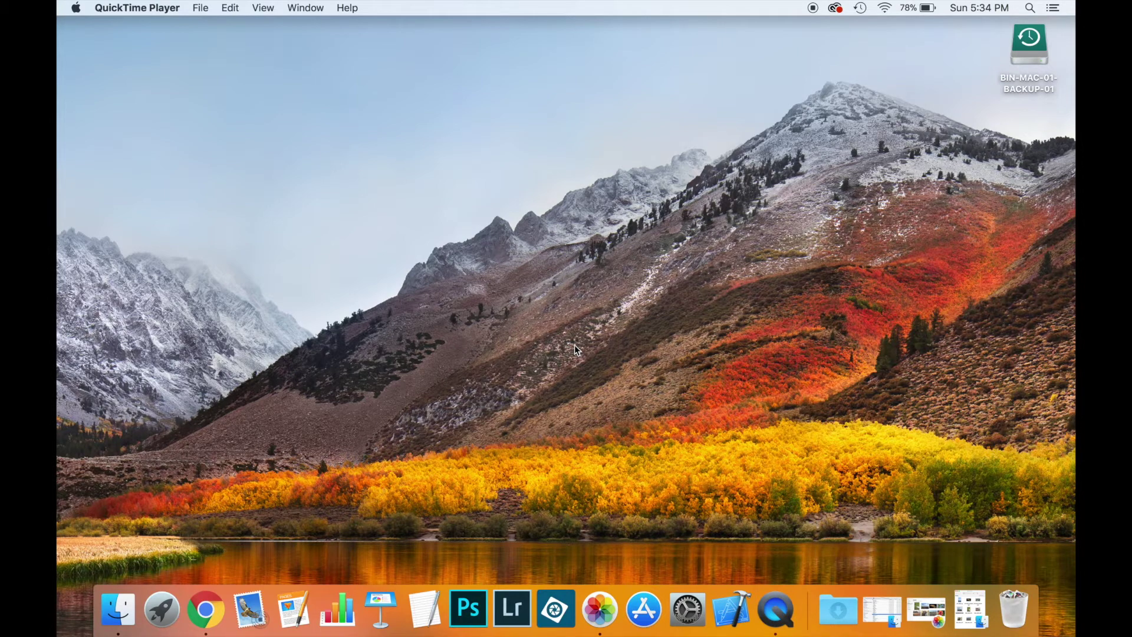
Step: Launch Photoshop CC 2018 from the Dock
left_click(459, 626)
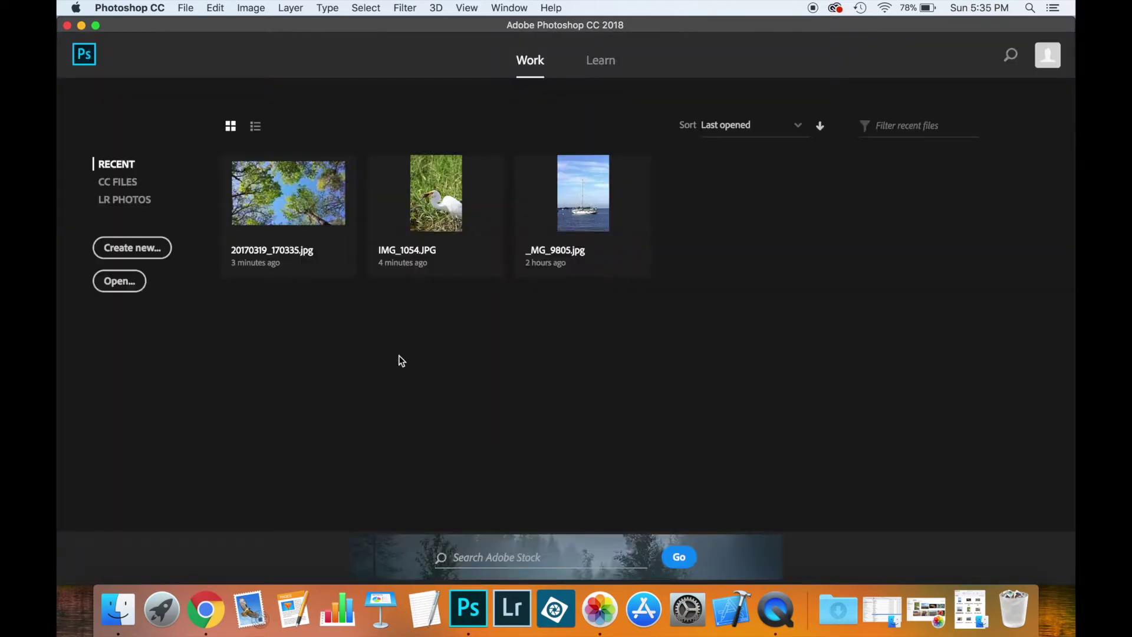
Step: Open the tree photo 20170319_170335.jpg and the egret photo IMG_1054.JPG from recent files
left_click(311, 204)
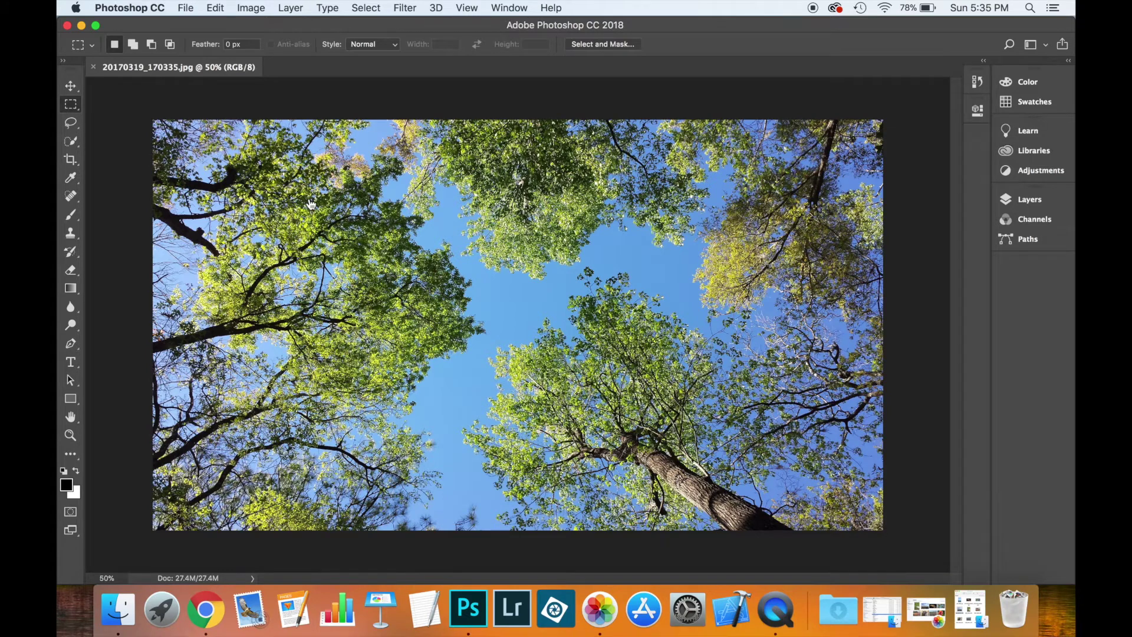
left_click(184, 8)
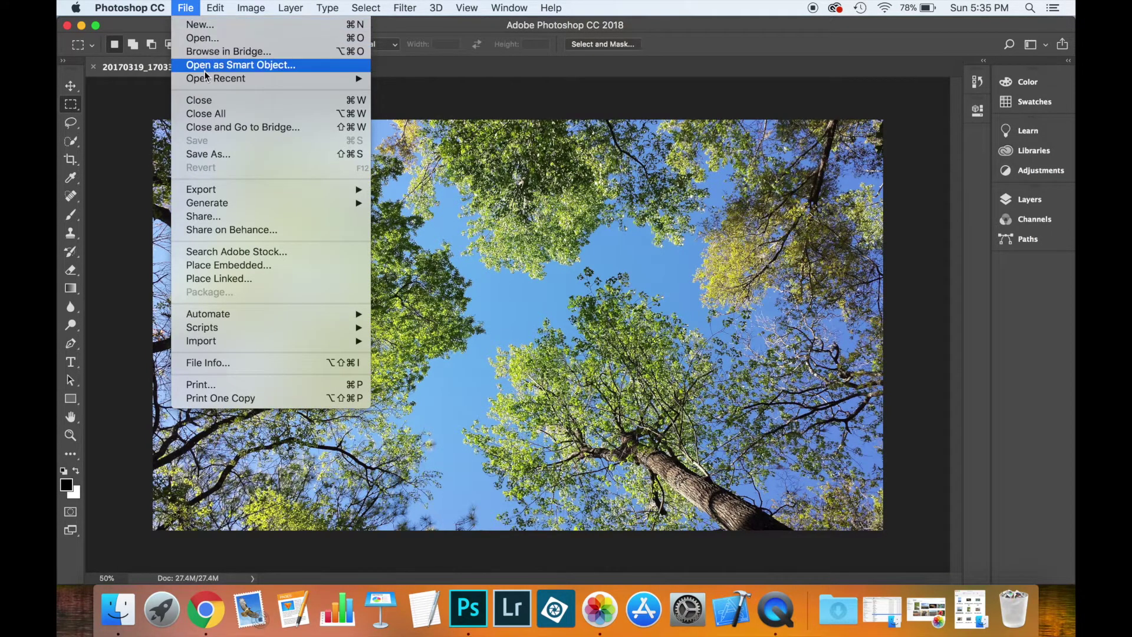
mouse_move(210, 78)
left_click(406, 91)
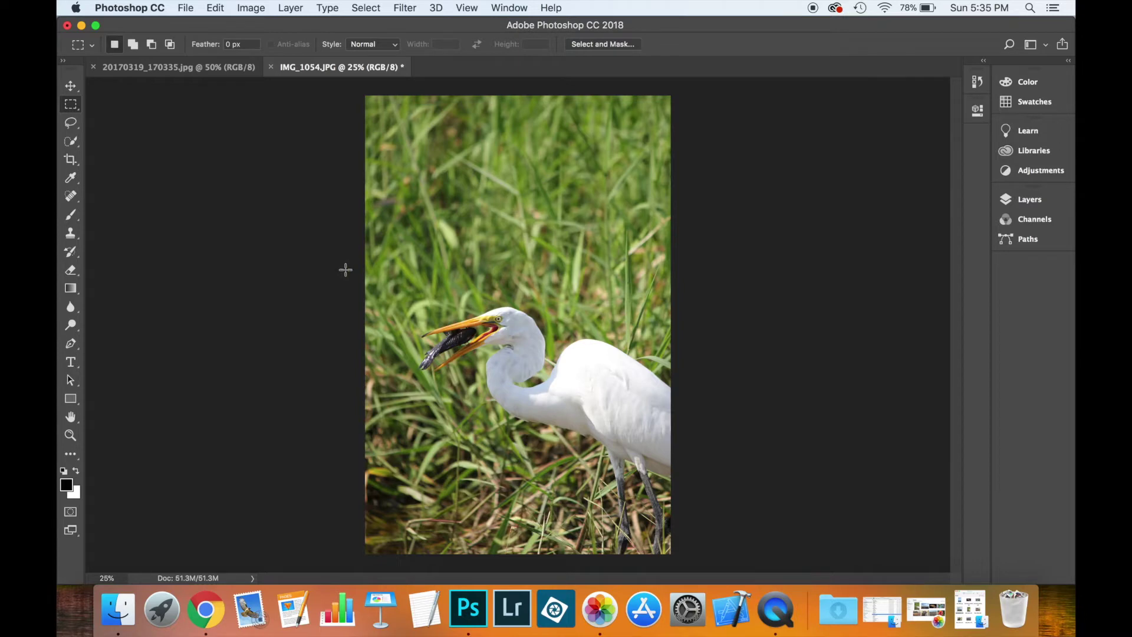
Step: Send the open images to Qimage One via File > Automate
left_click(220, 68)
left_click(190, 9)
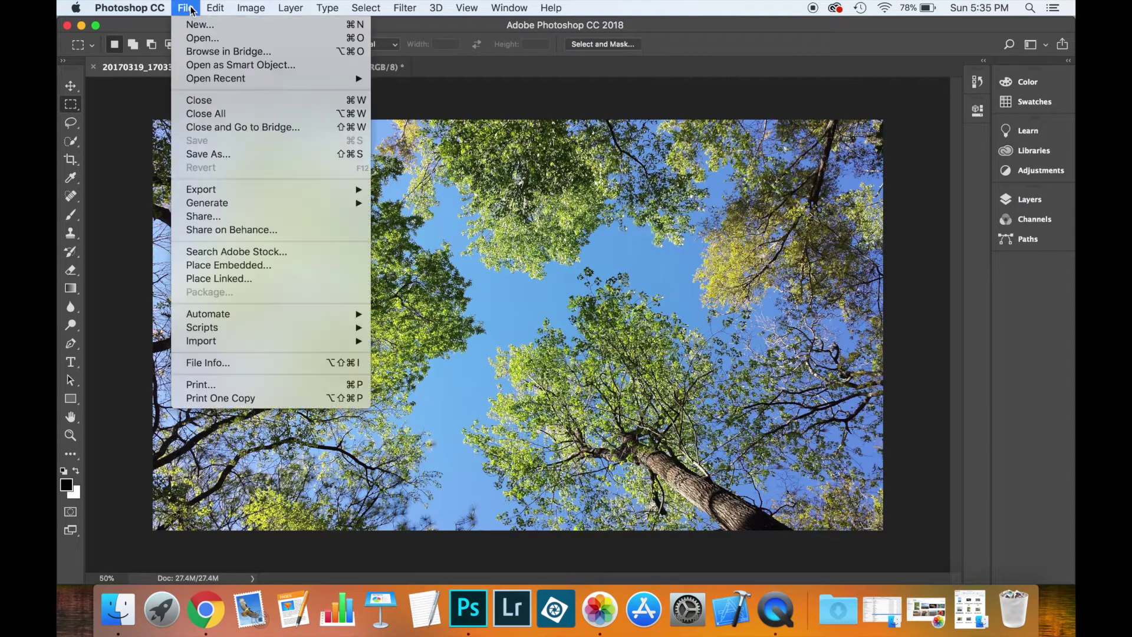
mouse_move(226, 318)
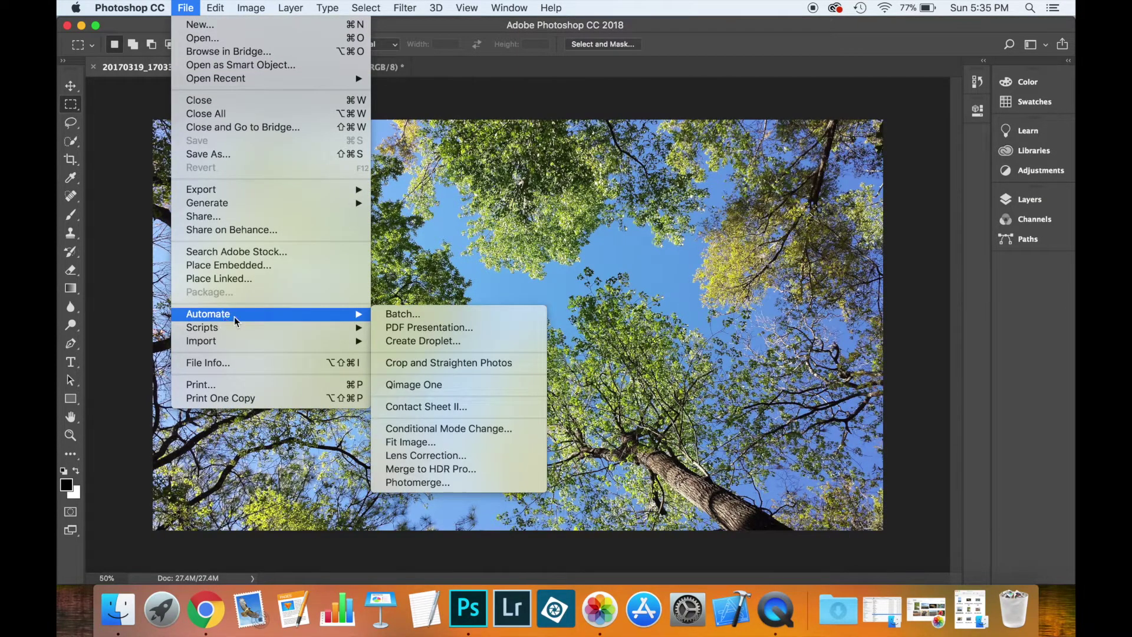
left_click(411, 388)
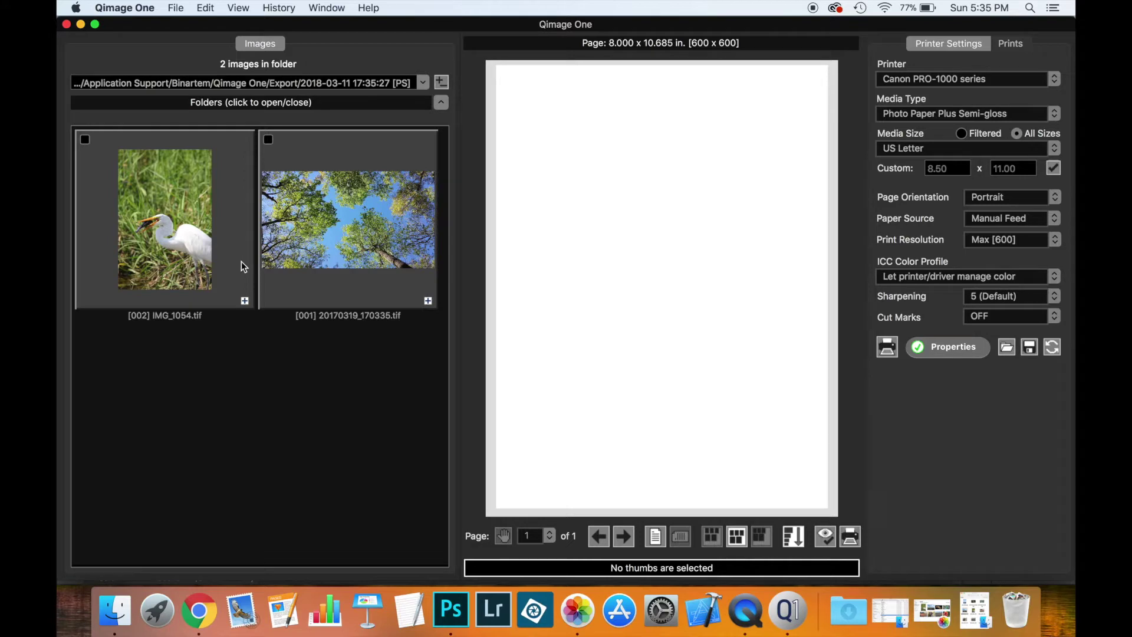
Step: Close Qimage One after confirming the egret and tree thumbnails are listed
left_click(66, 24)
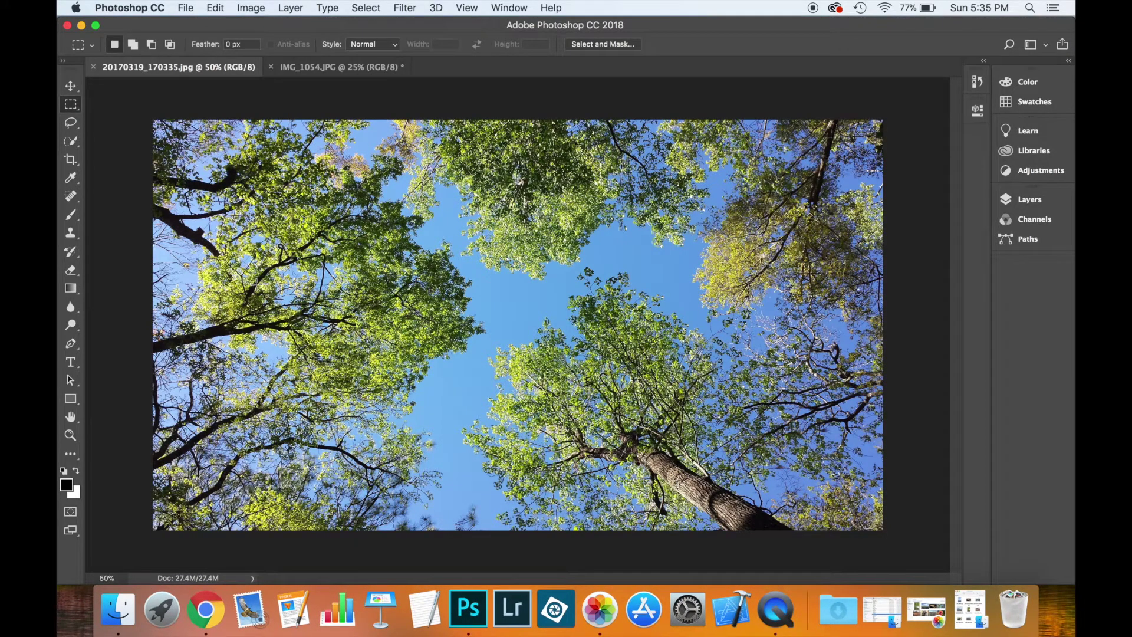
Step: Quit Photoshop CC and launch Lightroom Classic from the Dock
left_click(126, 7)
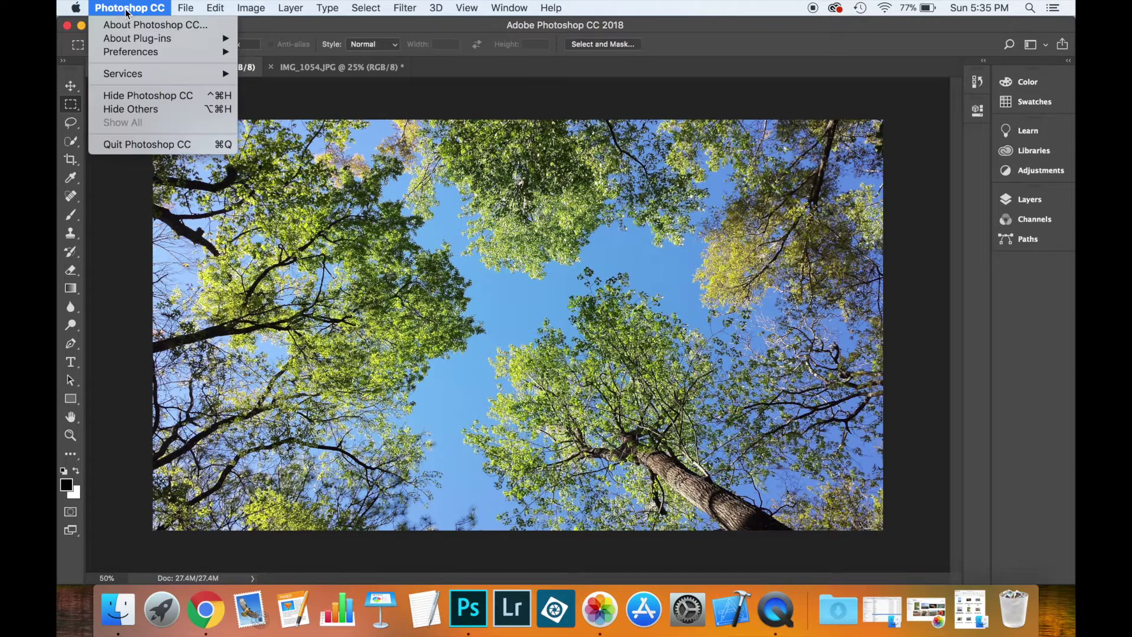
left_click(147, 144)
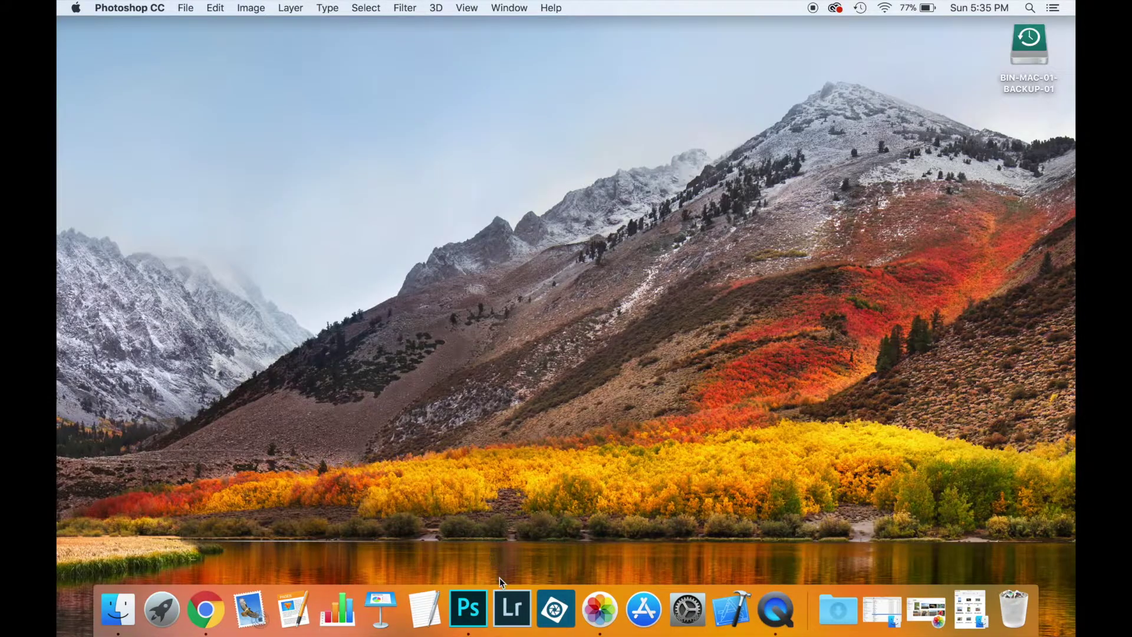
left_click(513, 616)
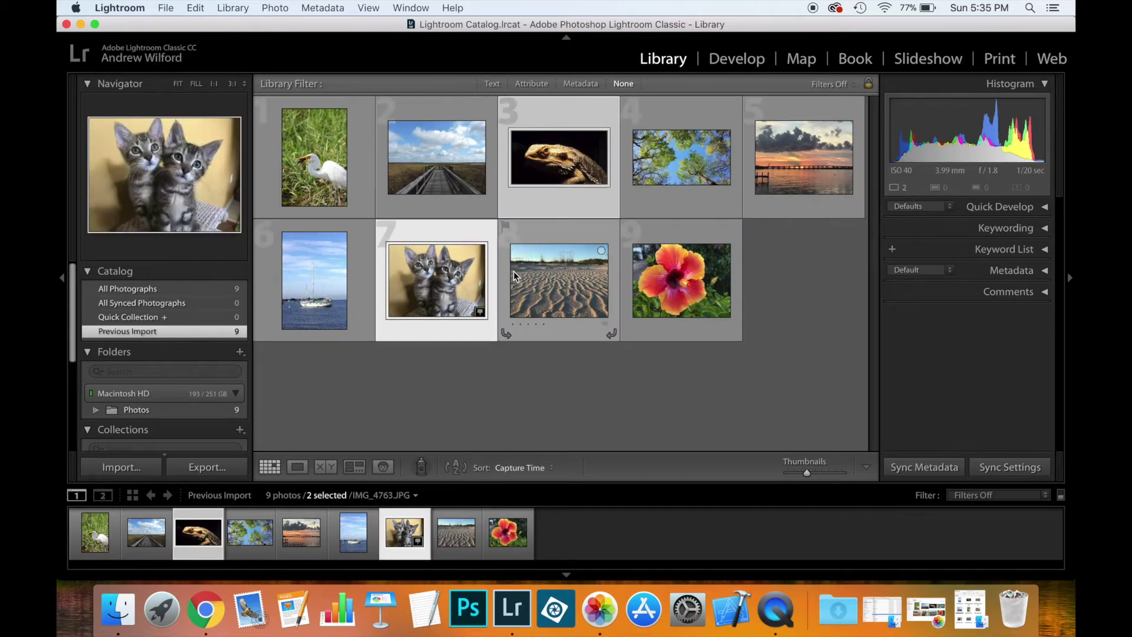
Step: Send the selected lizard and kitten photos to Qimage One through File > Plug-in Extras
left_click(166, 8)
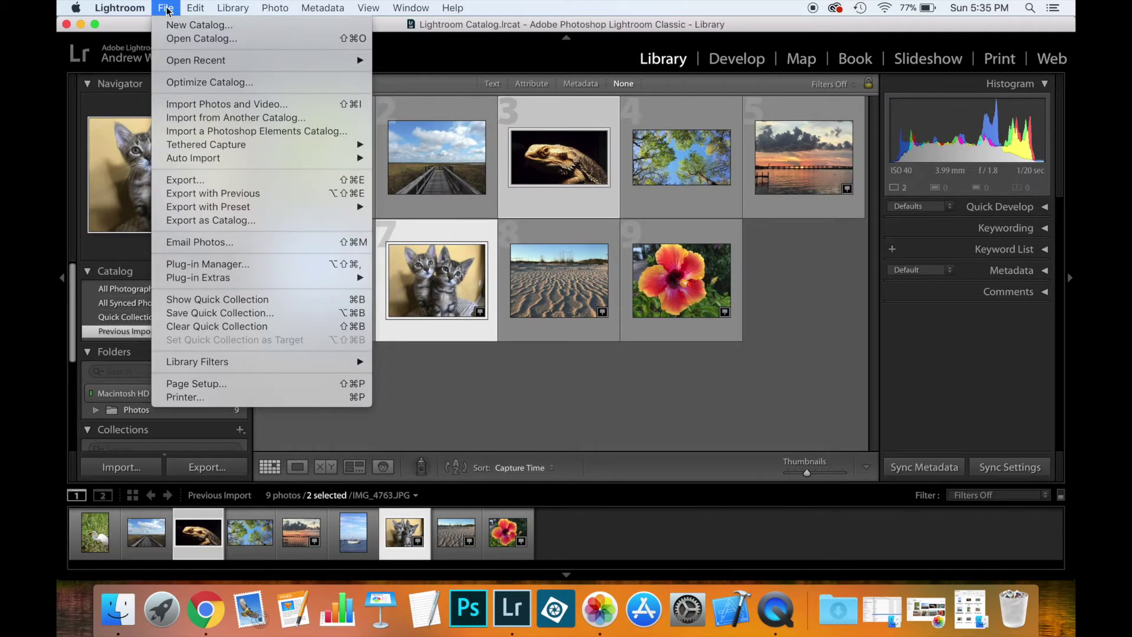
mouse_move(207, 279)
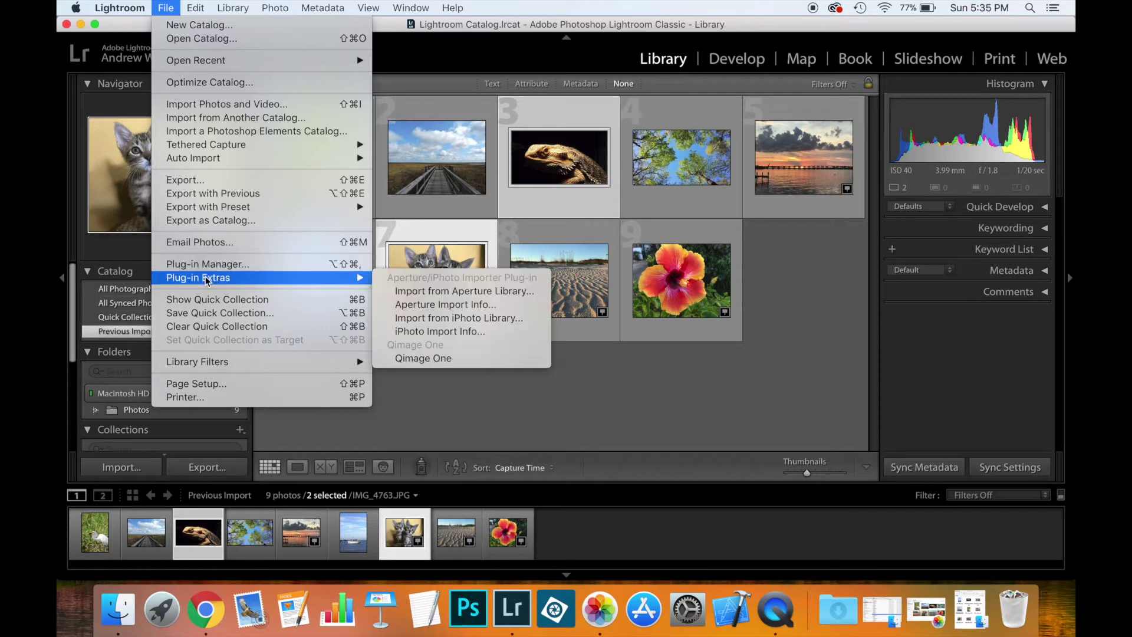
left_click(432, 357)
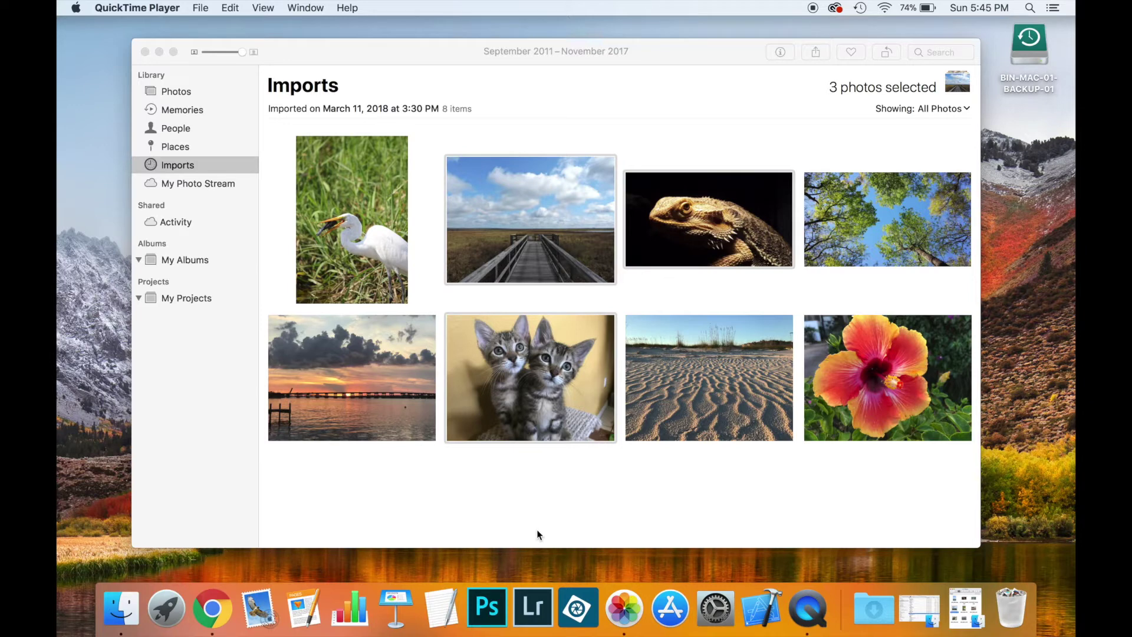
Step: Share the boardwalk, lizard and kitten photos to Qimage One, opening only these selected images
left_click(530, 510)
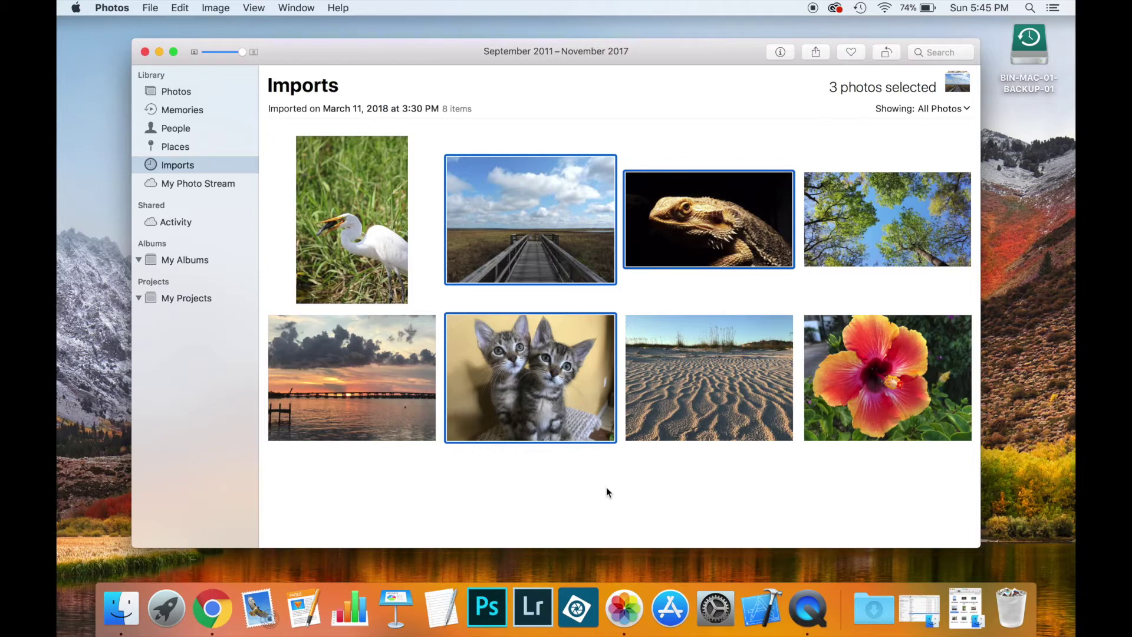
left_click(813, 52)
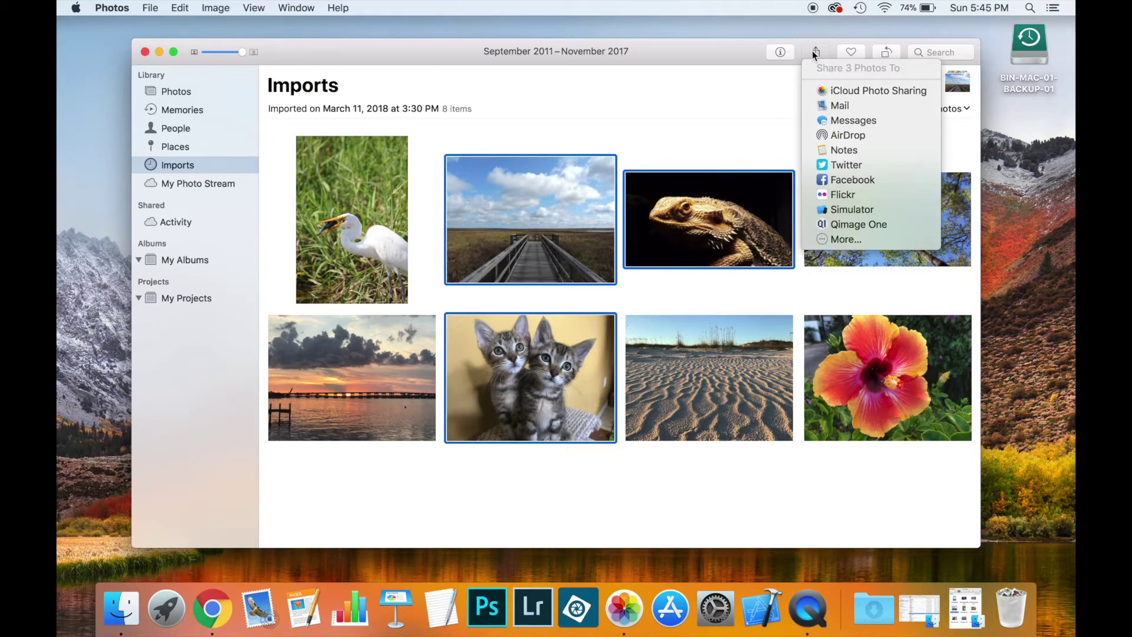
left_click(835, 224)
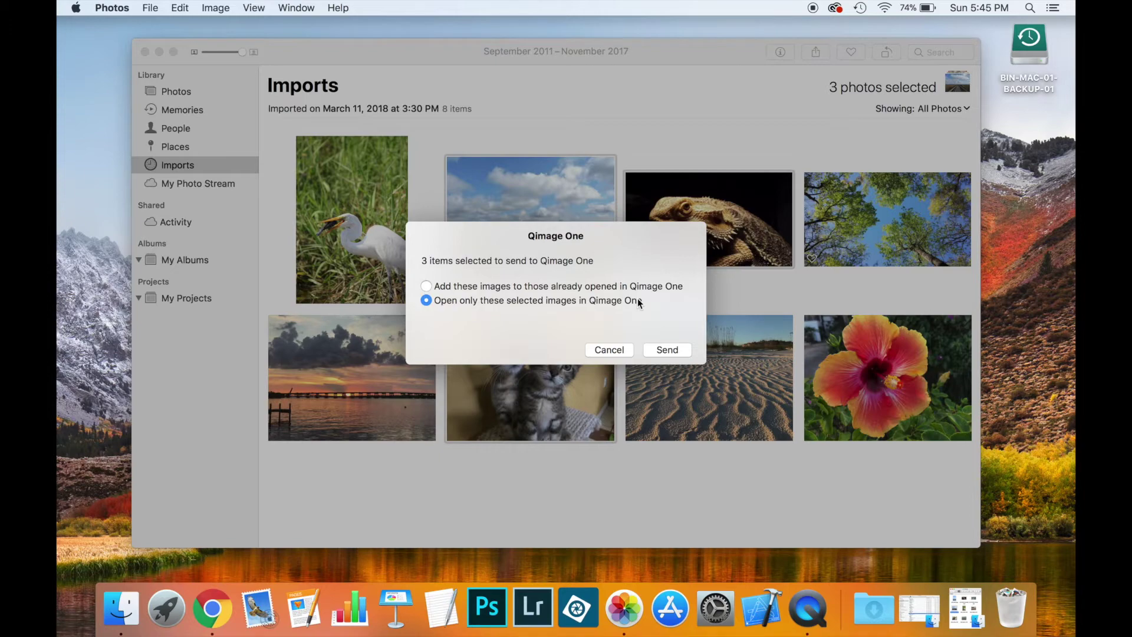
left_click(659, 350)
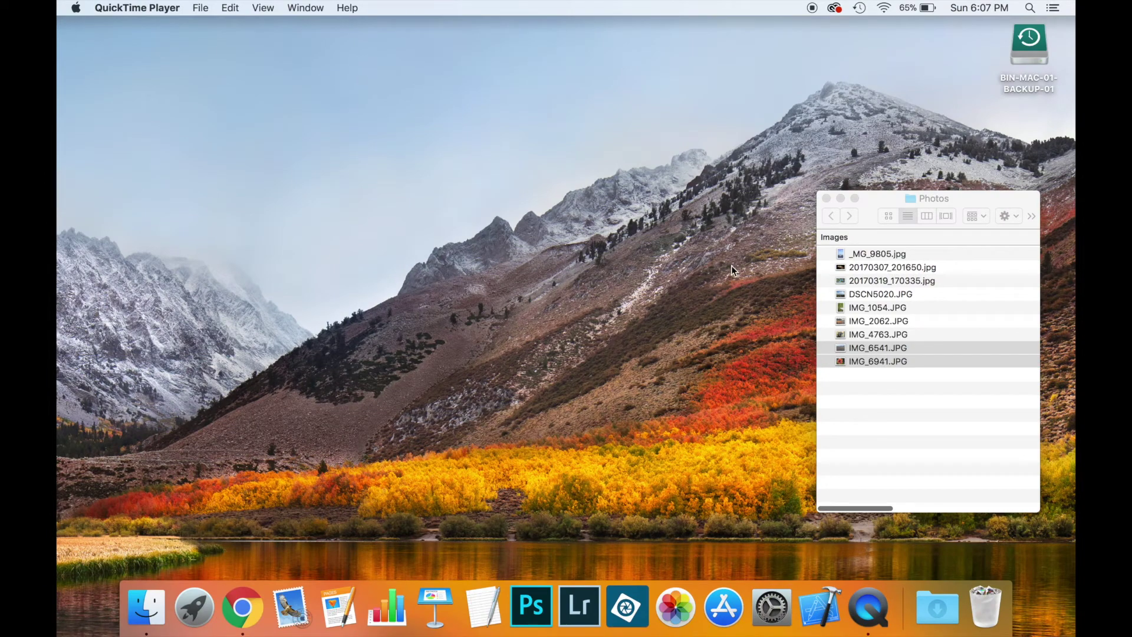
Step: Show the Open With application list for the two selected Finder images, including Qimage One
left_click(893, 200)
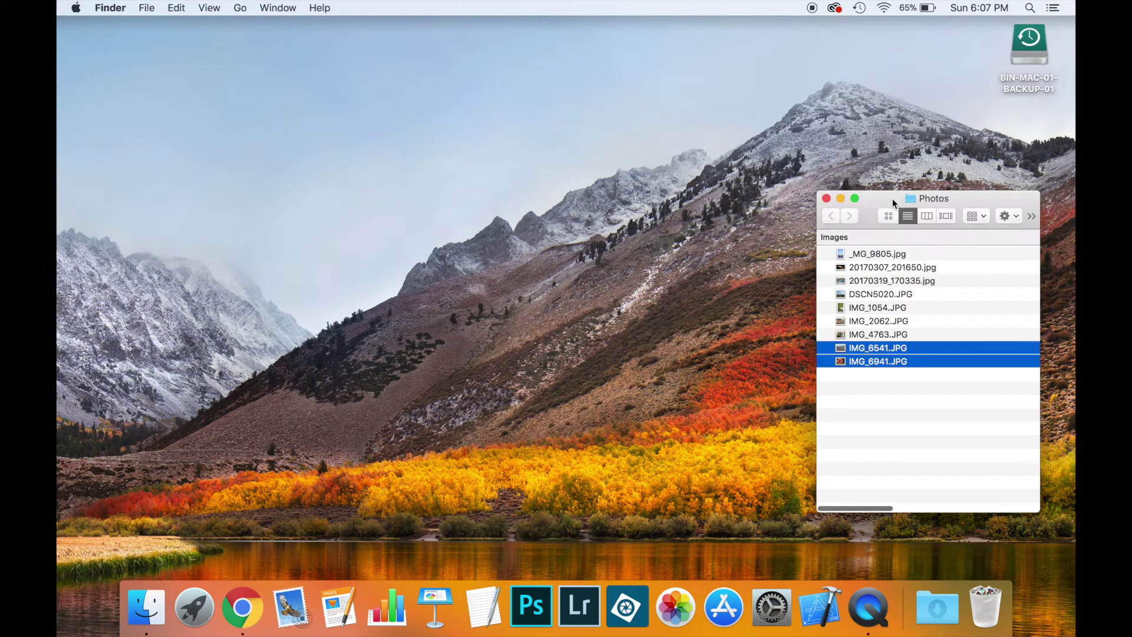
right_click(878, 350)
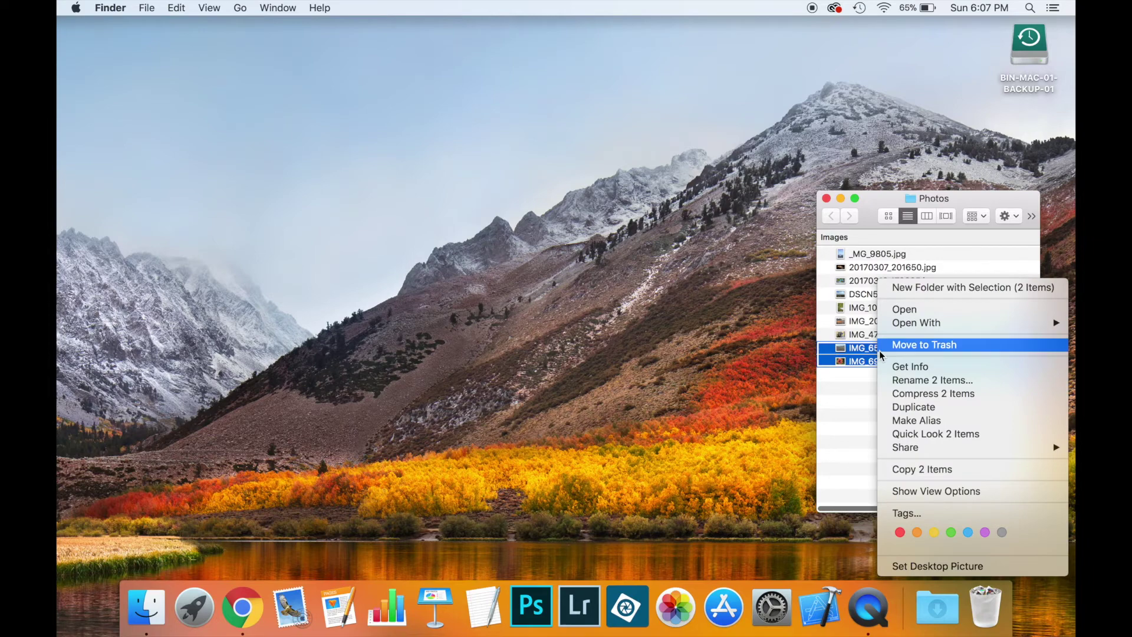
mouse_move(923, 447)
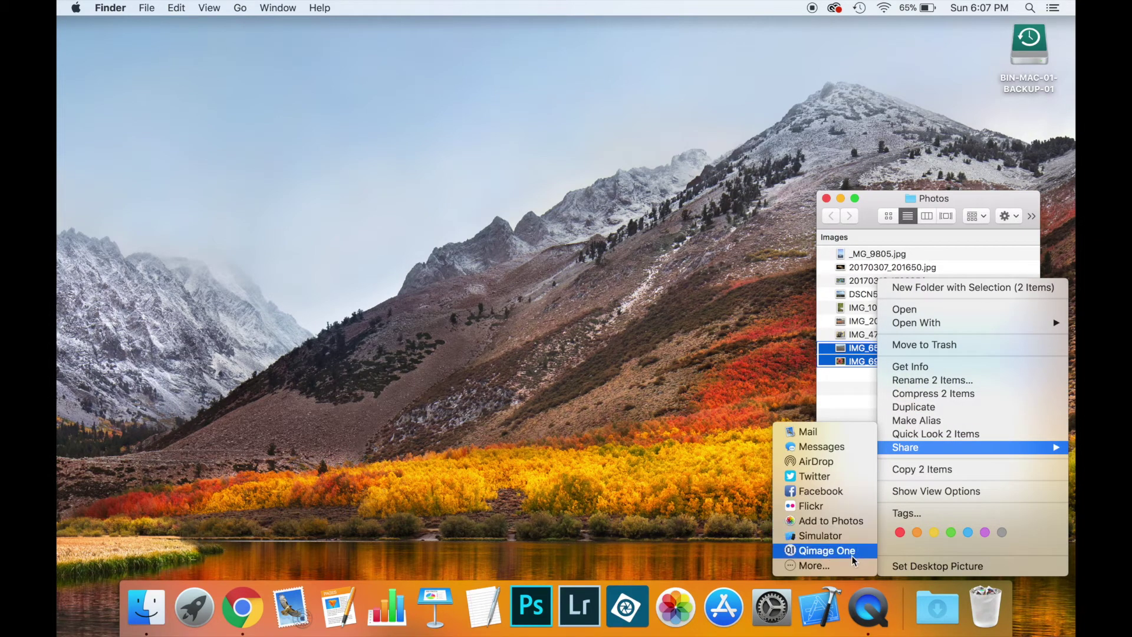
mouse_move(935, 328)
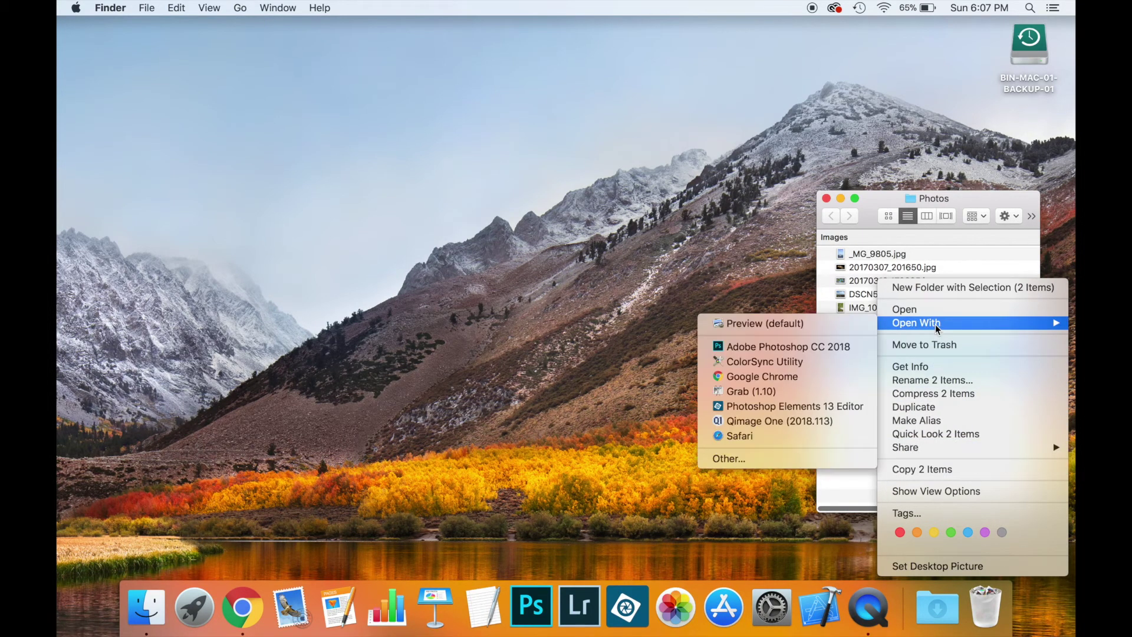
Step: Open the hibiscus and sand photos in Qimage One, then drag in the kitten photo IMG_4763.JPG
left_click(833, 420)
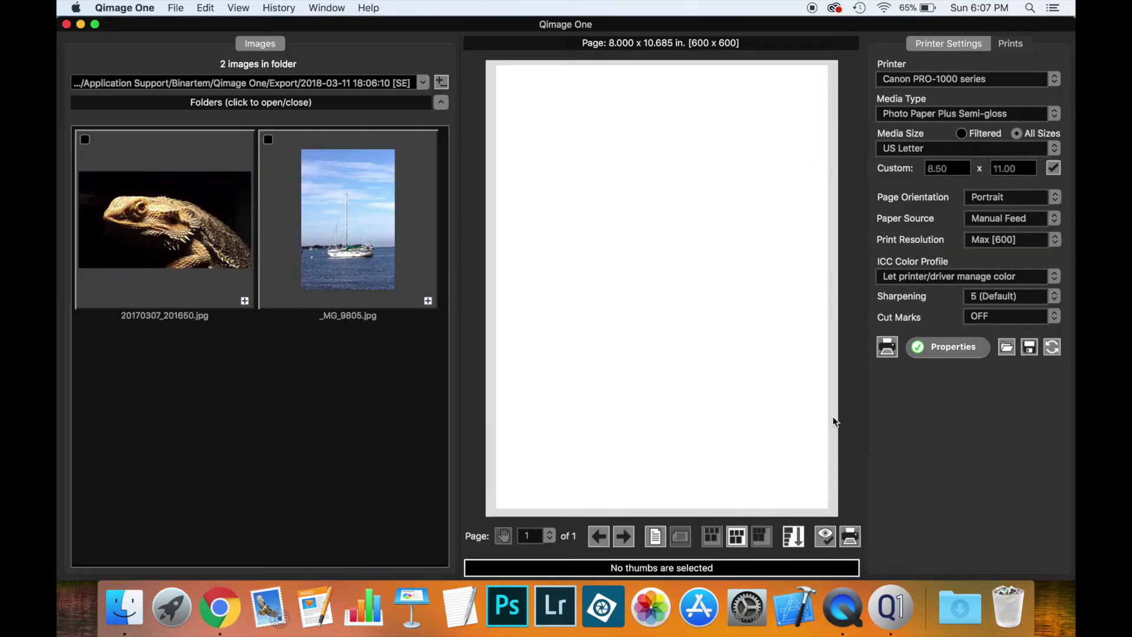
left_click(125, 607)
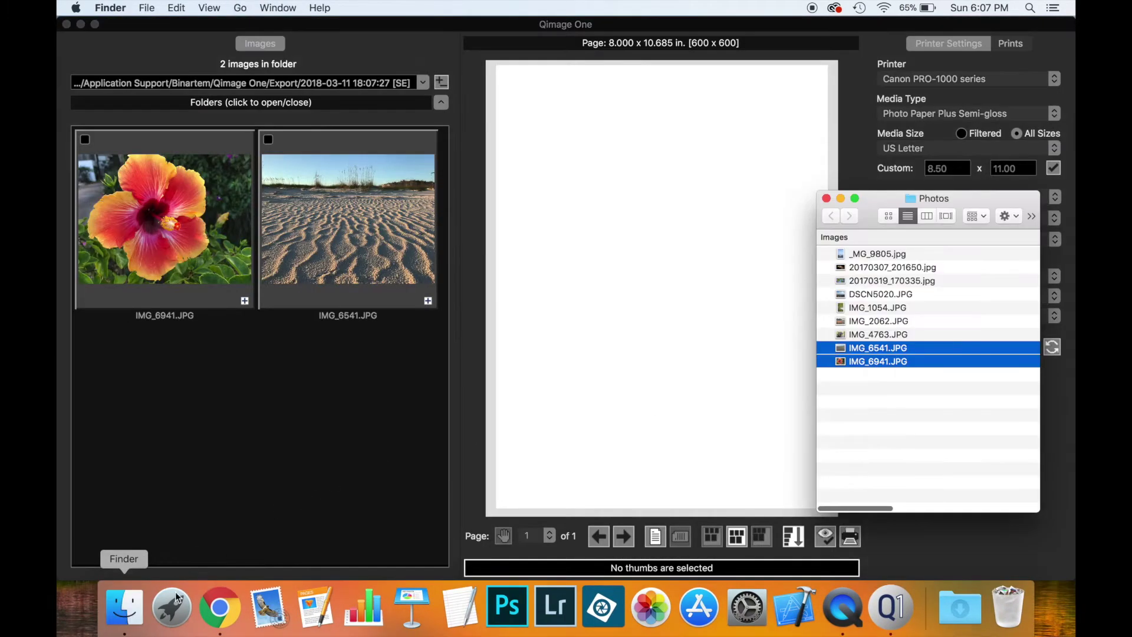
left_click(886, 335)
left_click_drag(886, 335, 664, 321)
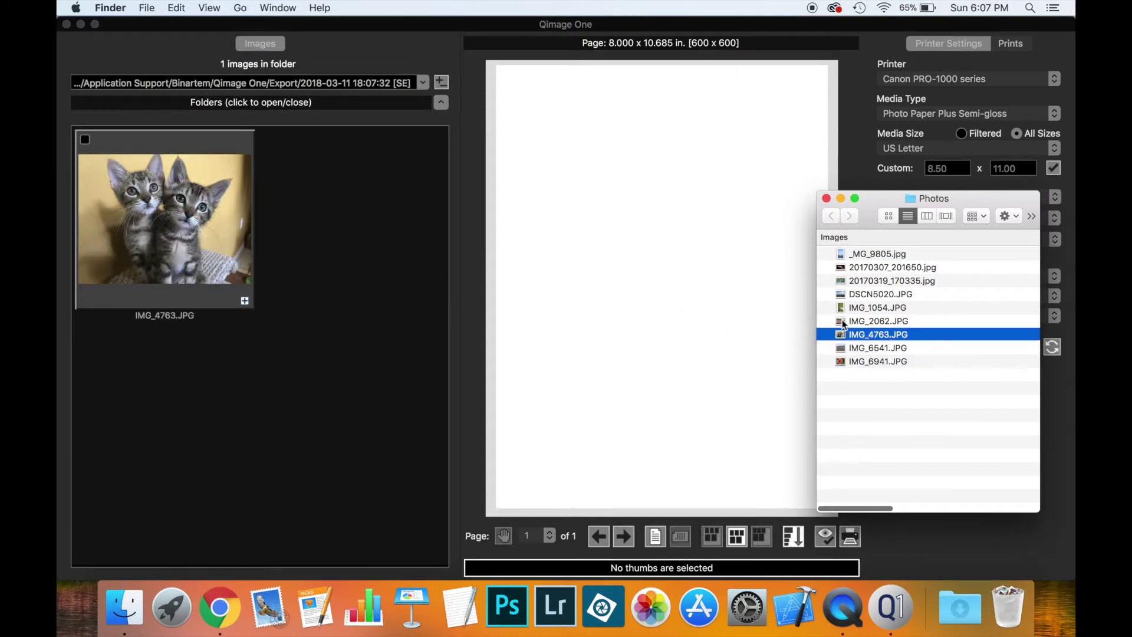
left_click(880, 604)
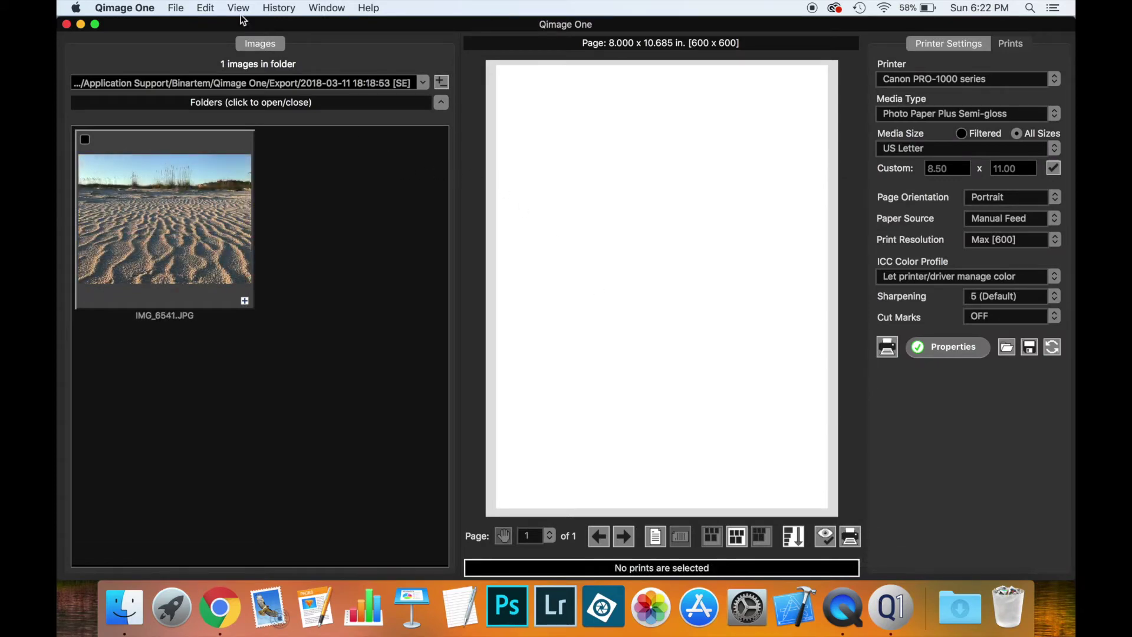
Step: Open the sailboat photo _MG_9805.jpg from Pictures/Photos with Open File(s)
left_click(178, 9)
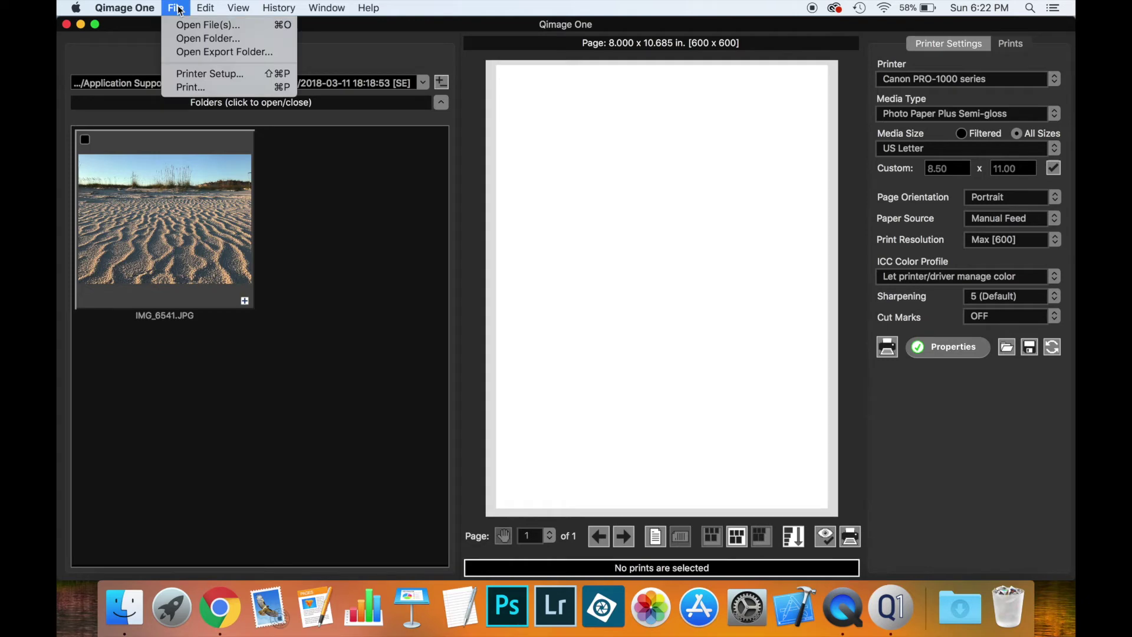
left_click(208, 25)
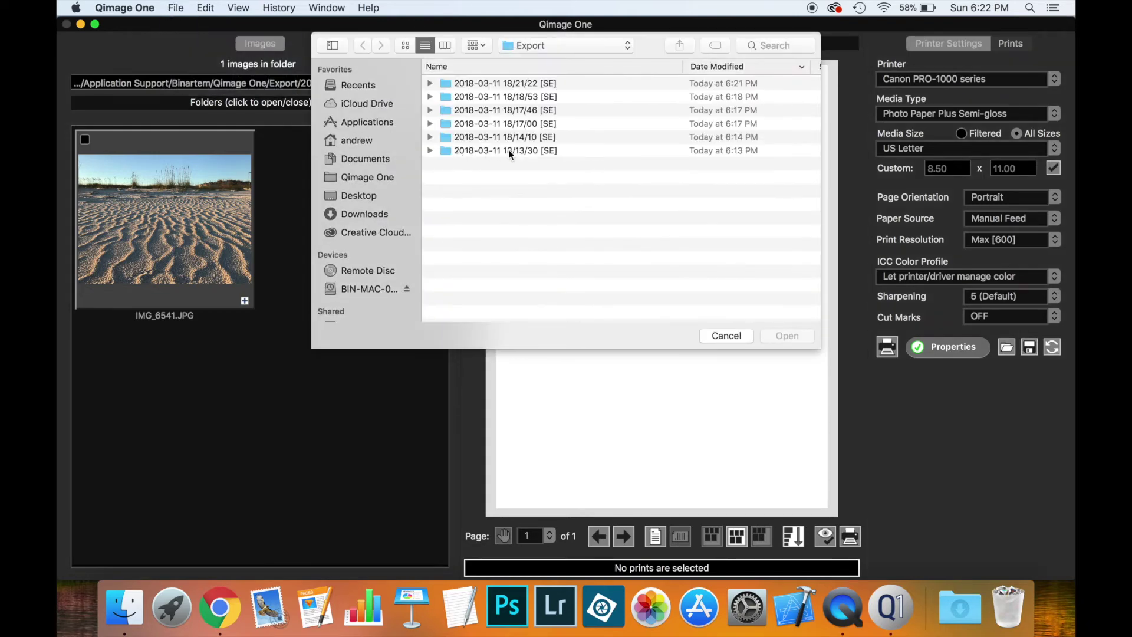
left_click(360, 139)
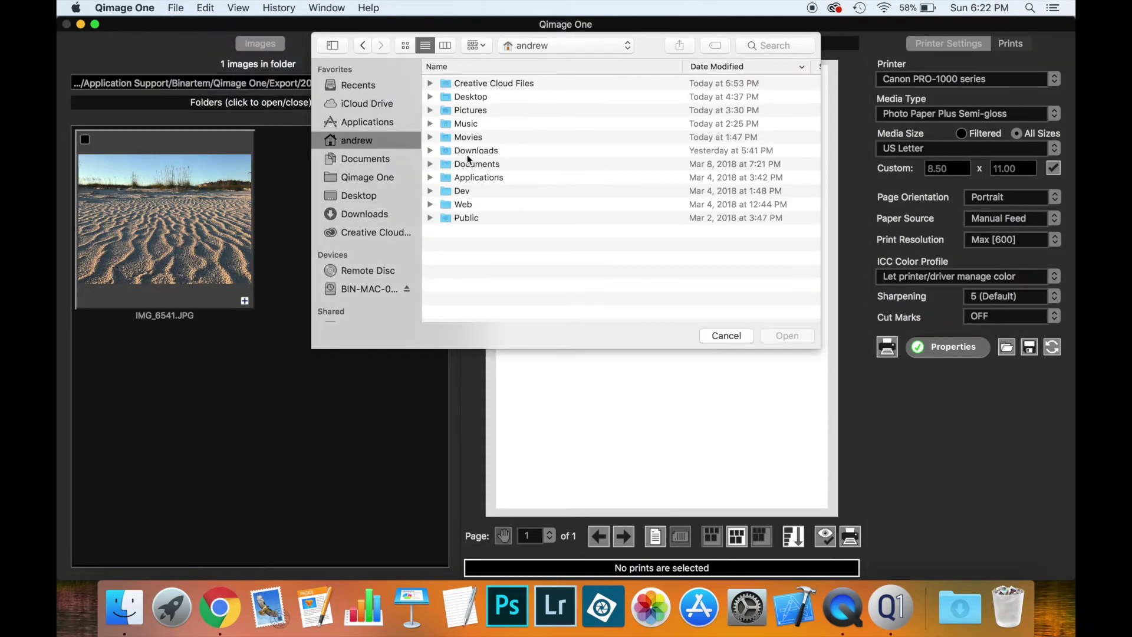
double_click(467, 110)
left_click(467, 110)
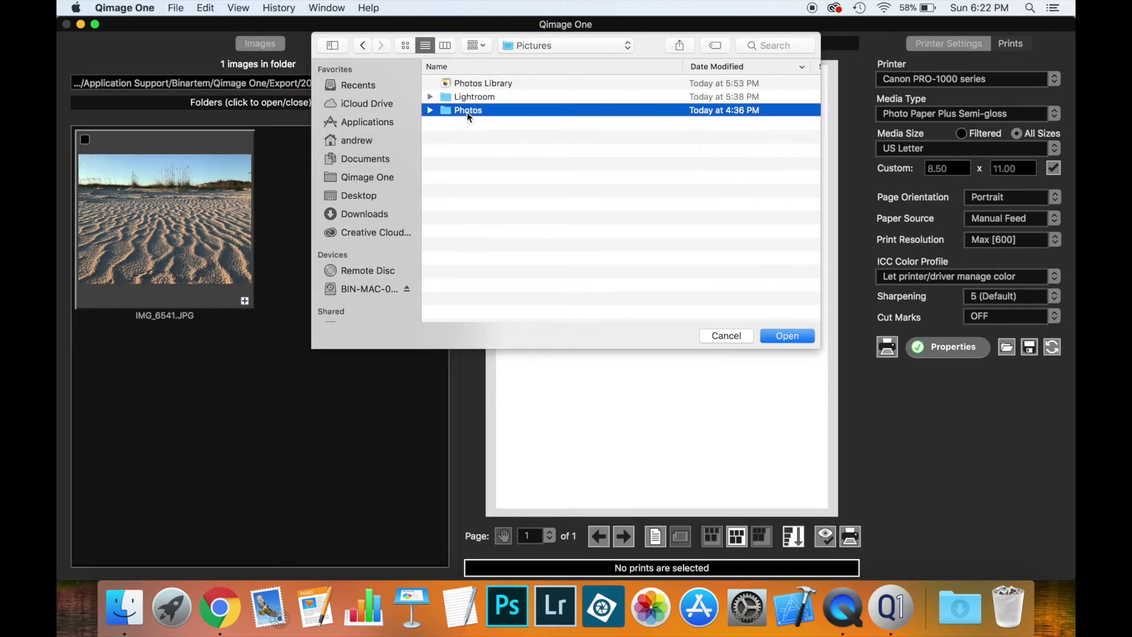
double_click(461, 109)
double_click(461, 83)
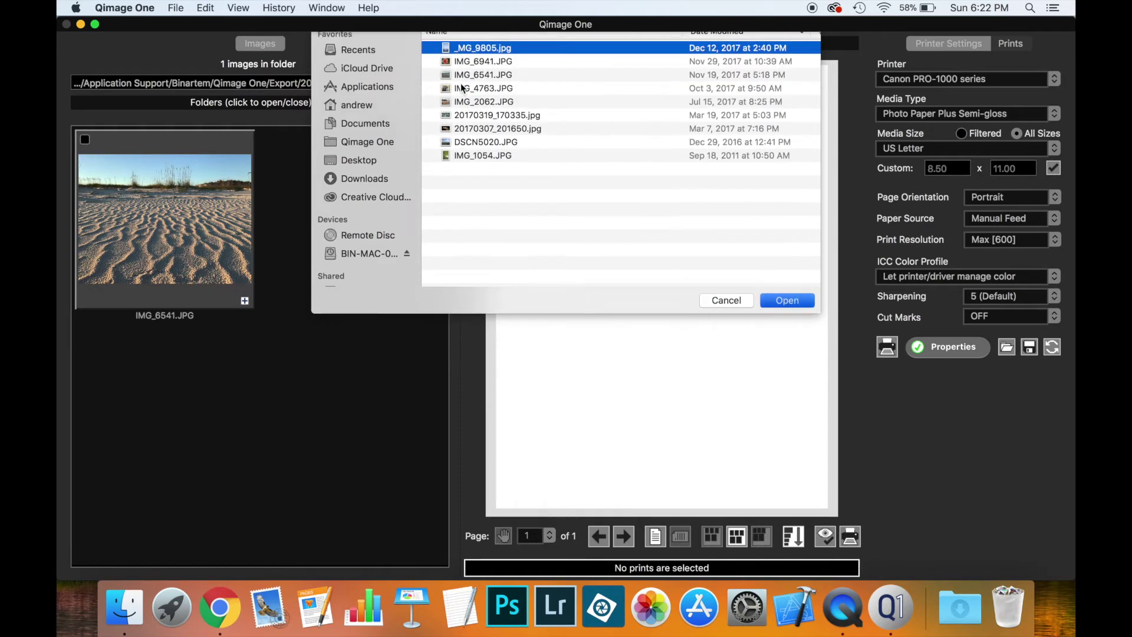
Step: Load the whole Pictures/Photos folder of 9 images with Open Folder
left_click(180, 8)
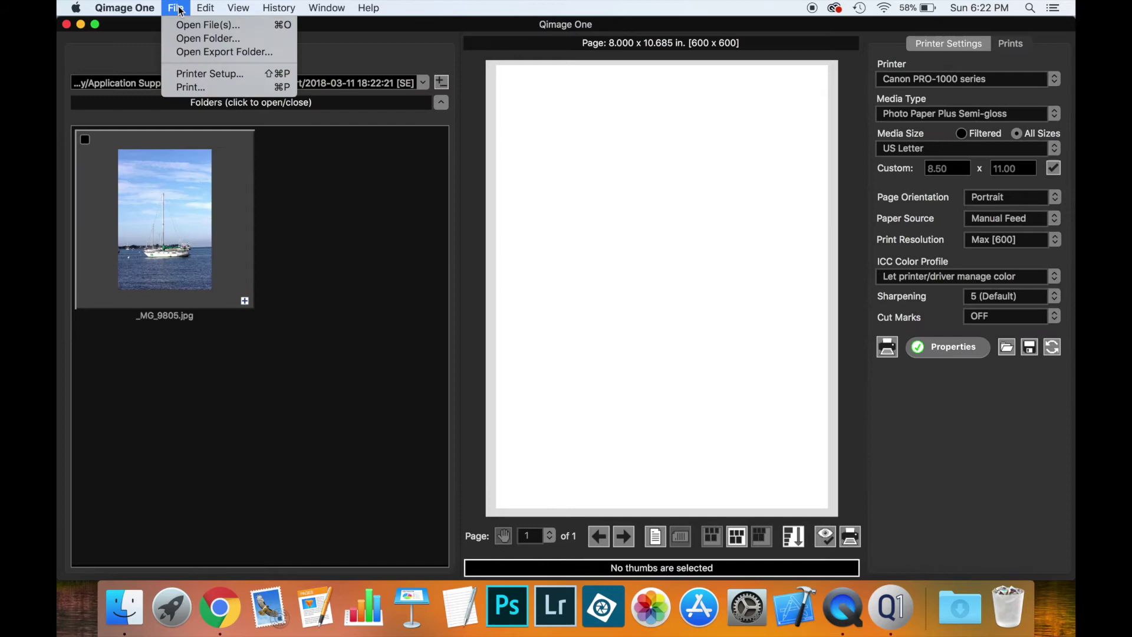
left_click(192, 38)
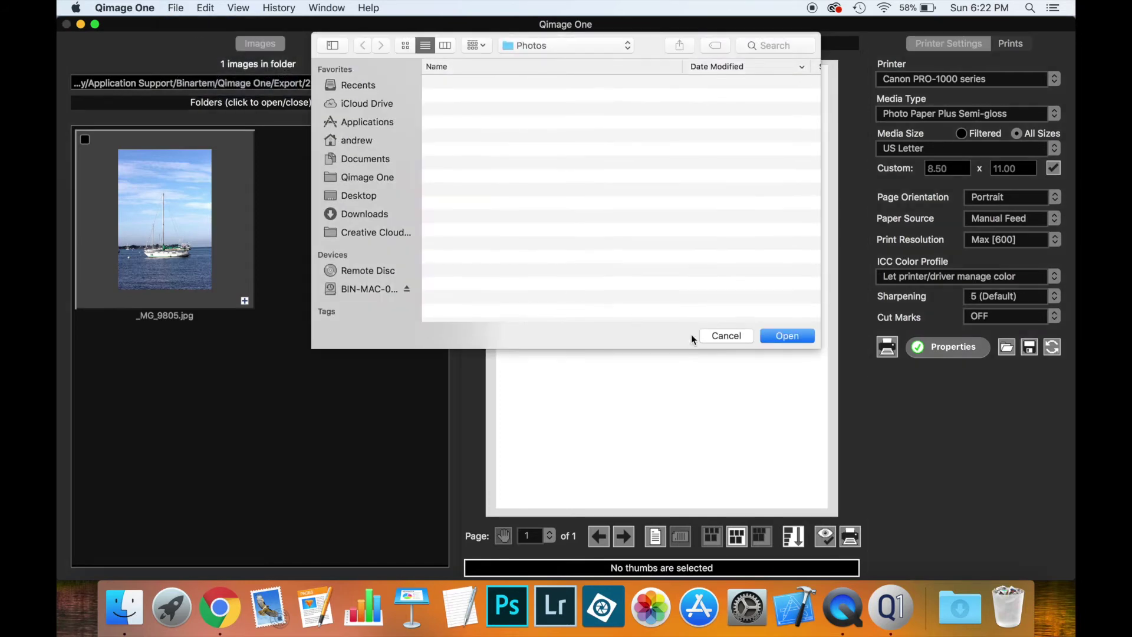
left_click(787, 336)
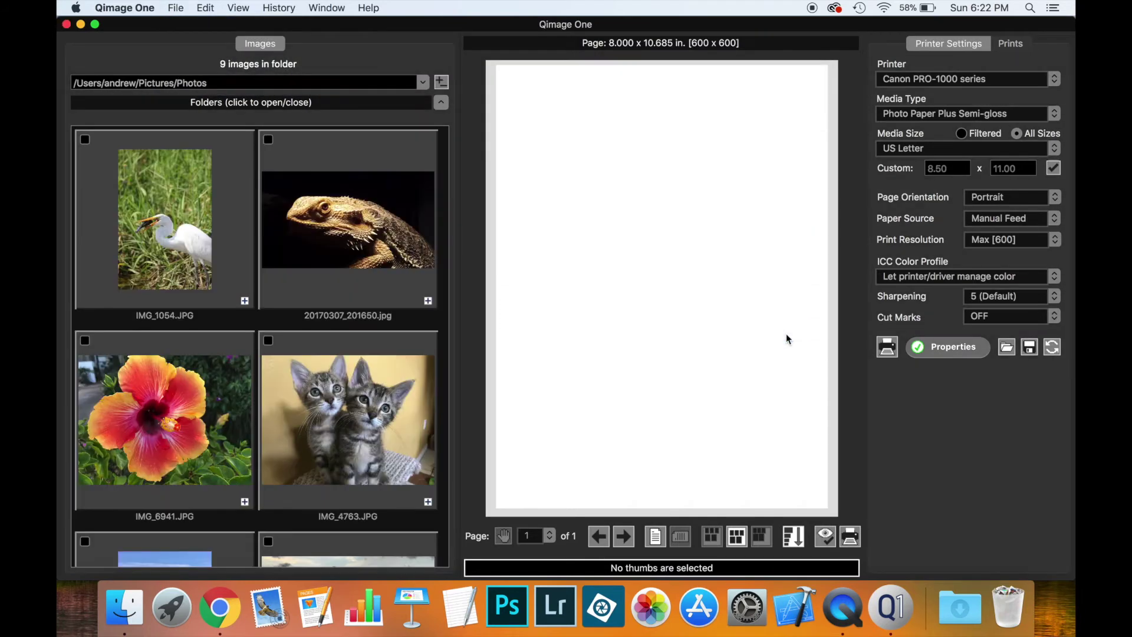
left_click(176, 8)
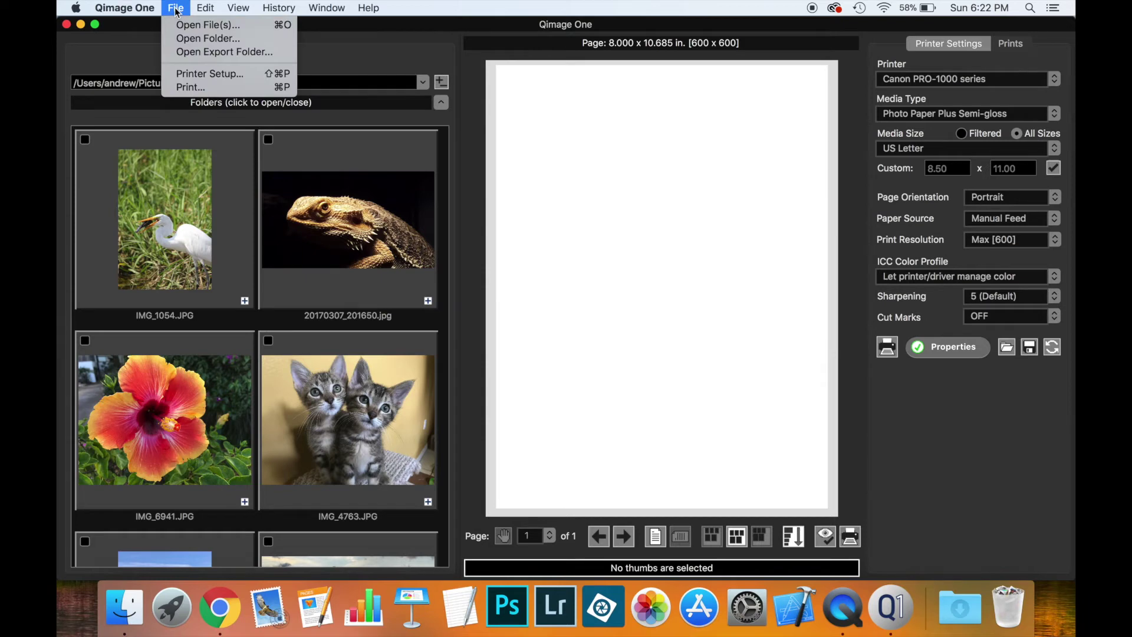
left_click(187, 53)
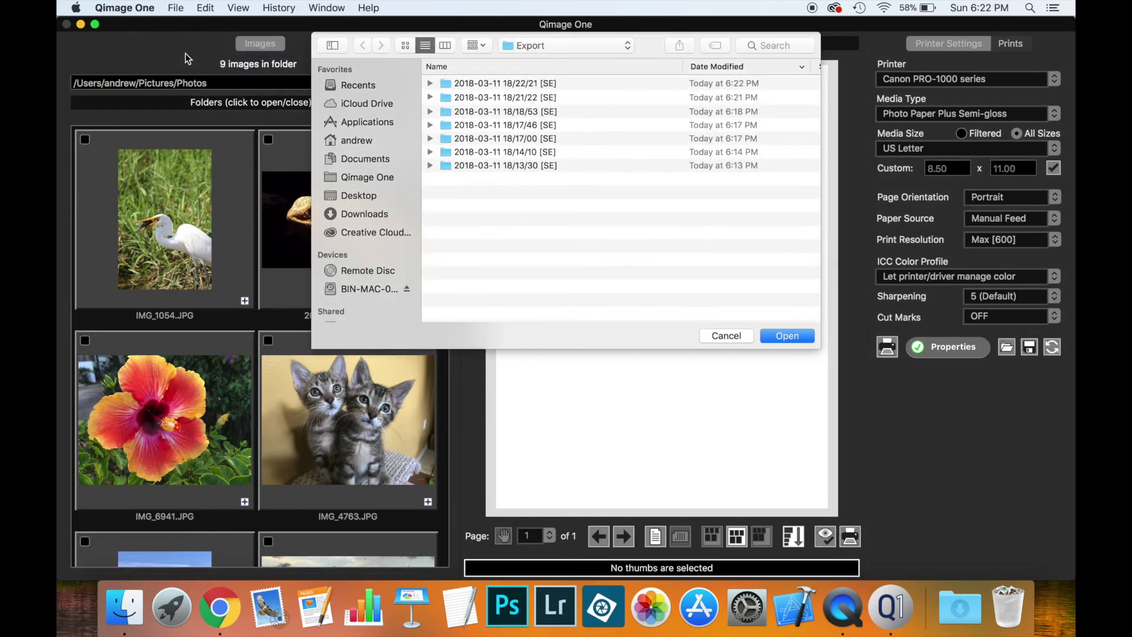
left_click(513, 167)
left_click(790, 336)
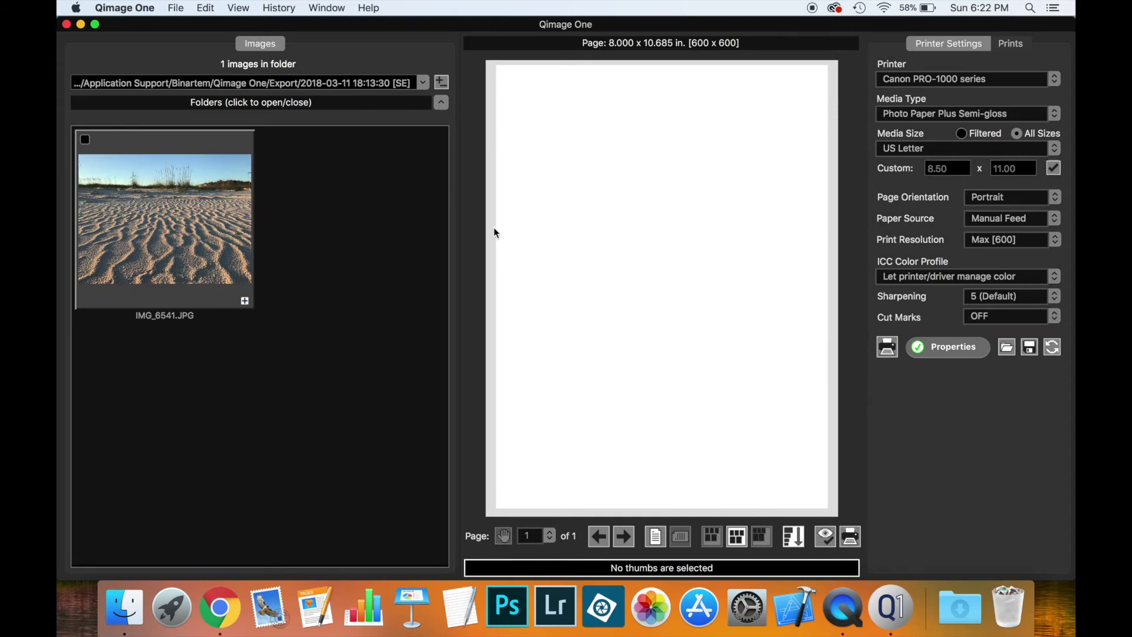
left_click(244, 102)
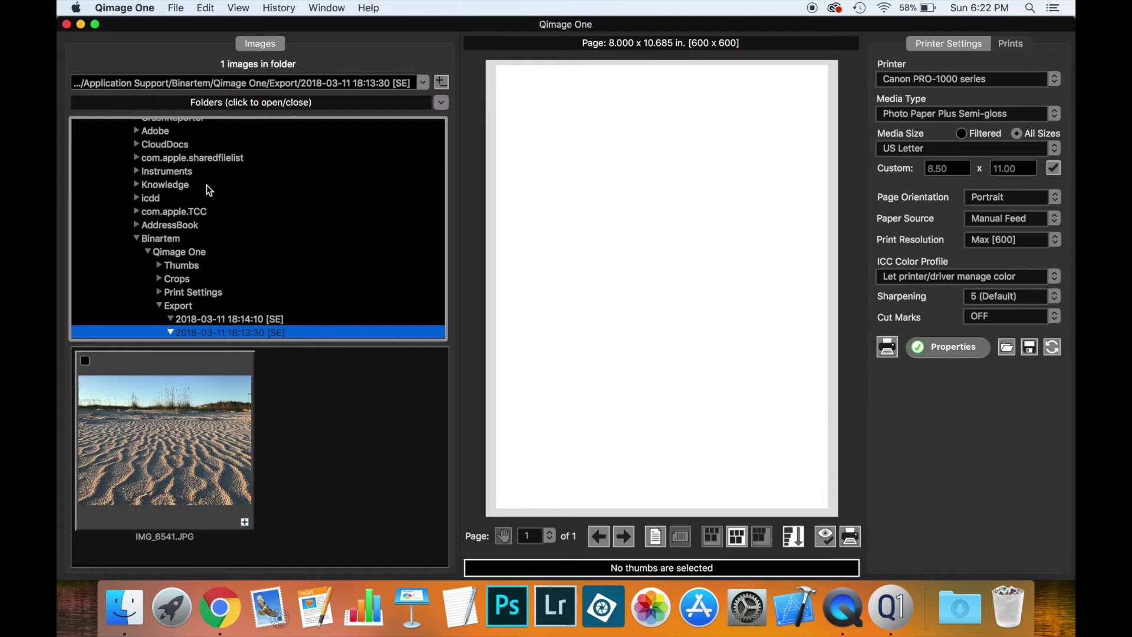
scroll(203, 220, "down", 5)
scroll(205, 225, "down", 4)
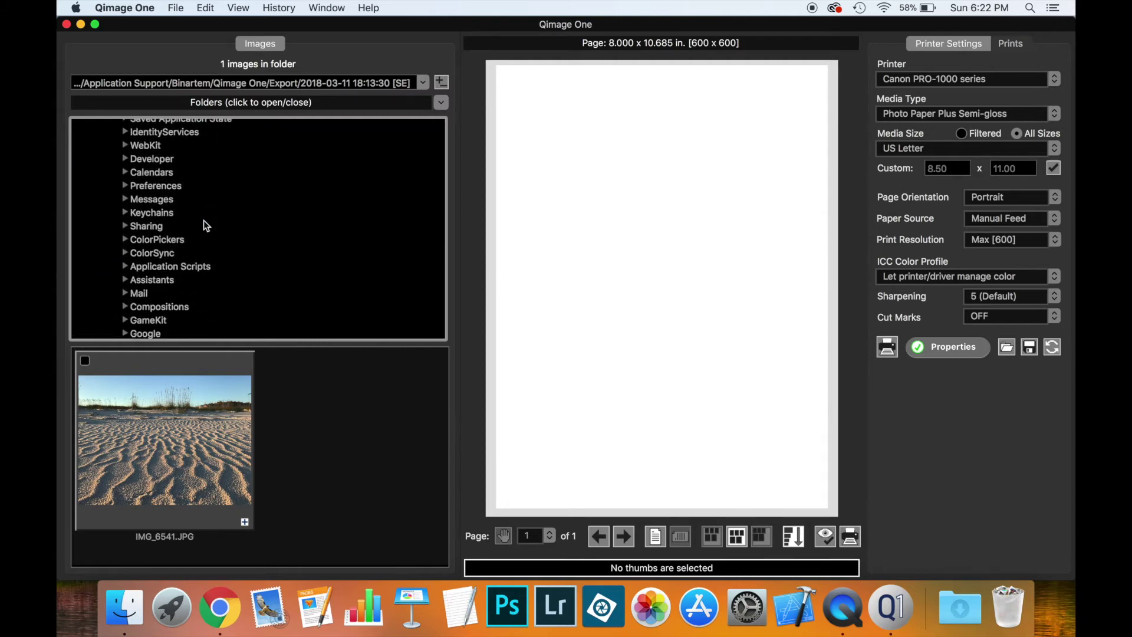
left_click(242, 101)
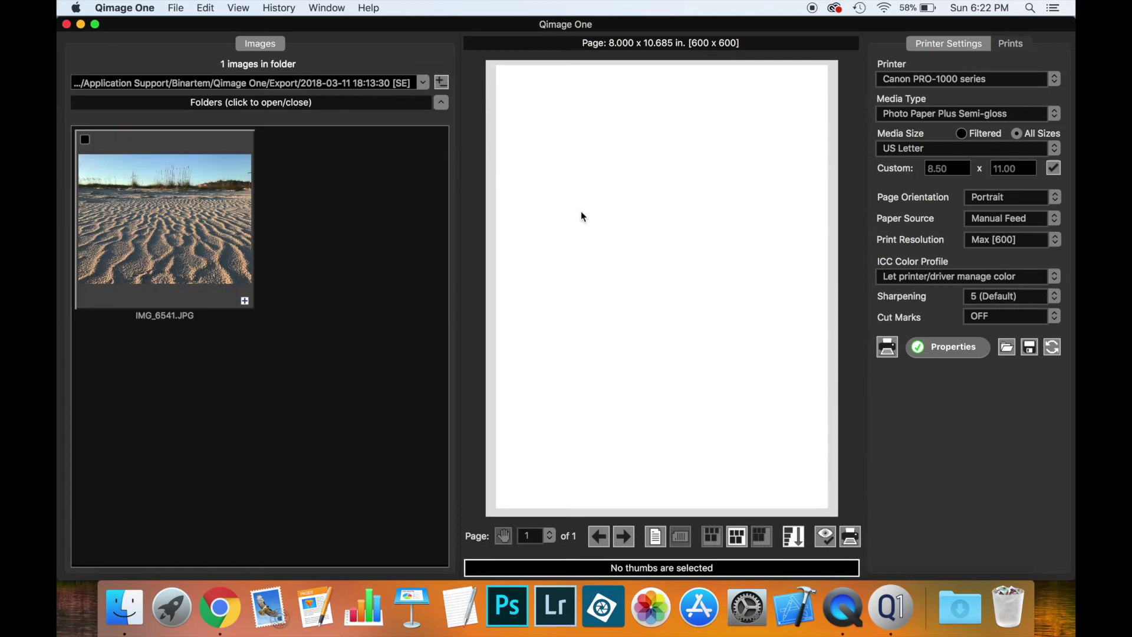